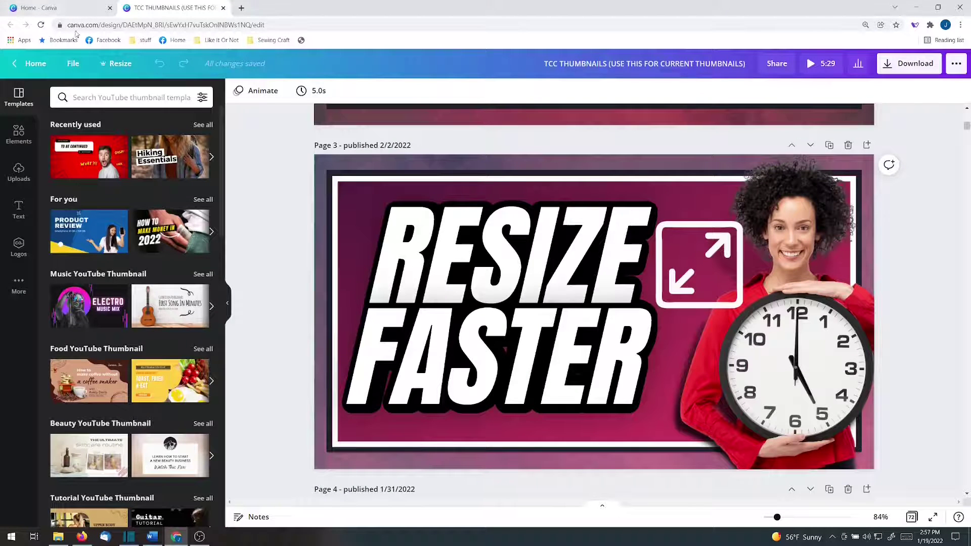
Create a blank Instagram post and apply the red glitter-hearts Valentine's Day template
{"action": "left_click", "coordinate": [75, 8]}
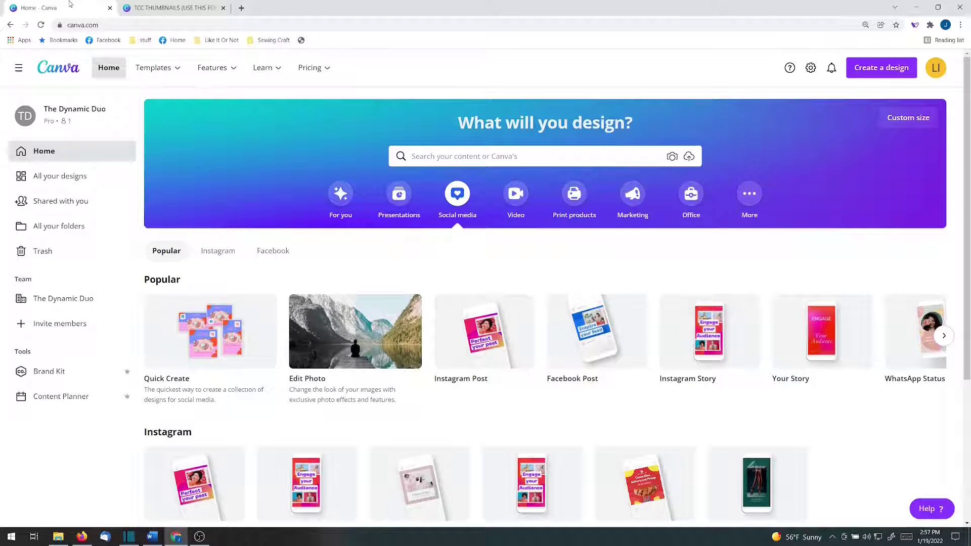
{"action": "left_click", "coordinate": [486, 341]}
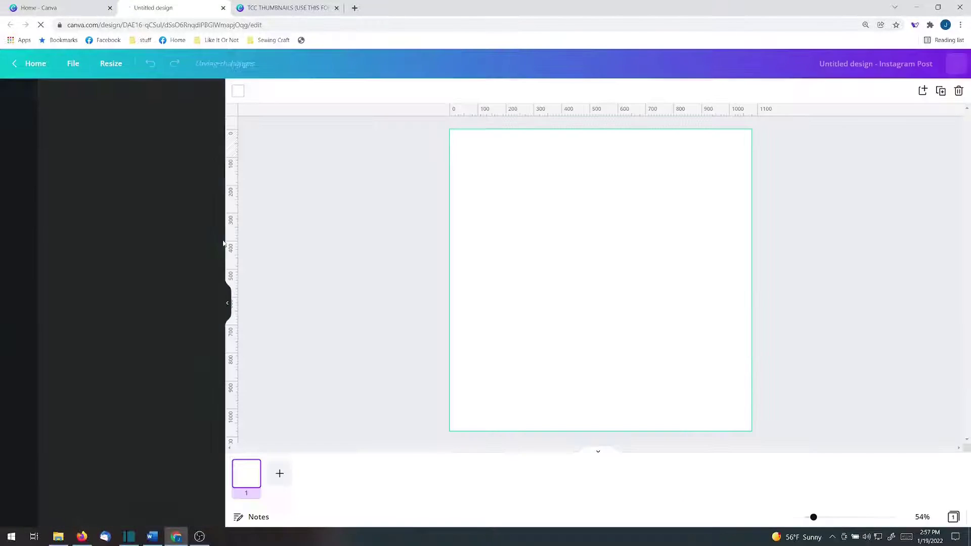
{"action": "left_click", "coordinate": [122, 97]}
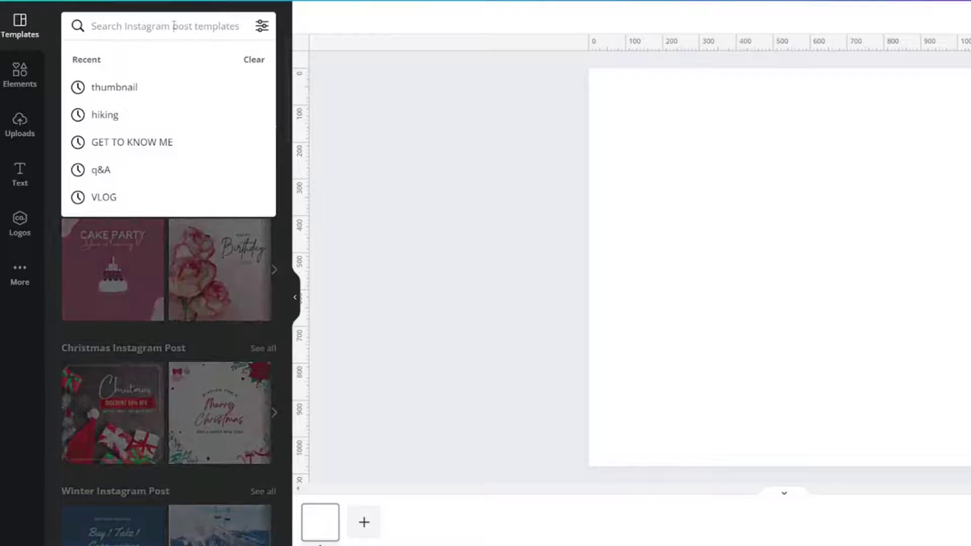
{"action": "type", "text": "valentine's day"}
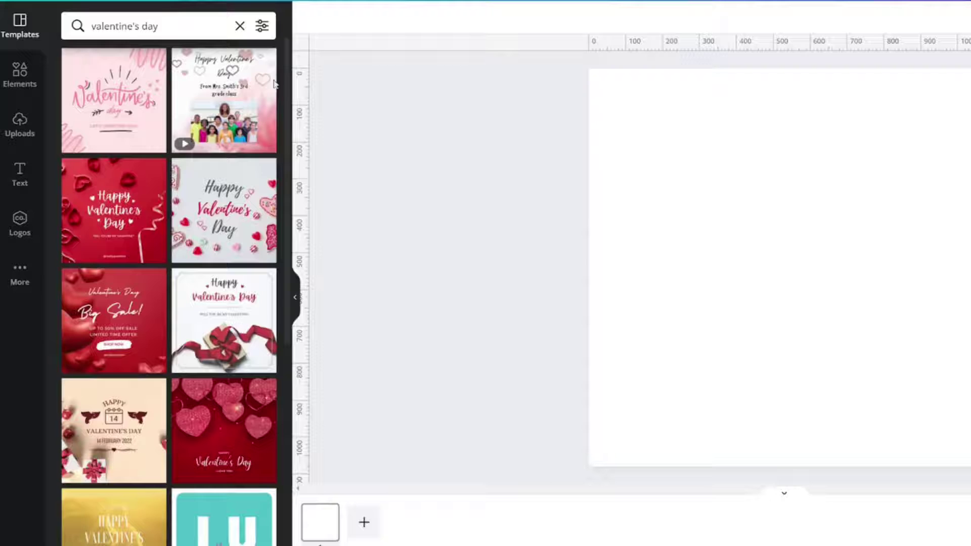
{"action": "scroll", "coordinate": [243, 271], "scroll_direction": "down", "scroll_amount": 1}
{"action": "scroll", "coordinate": [243, 272], "scroll_direction": "down", "scroll_amount": 2}
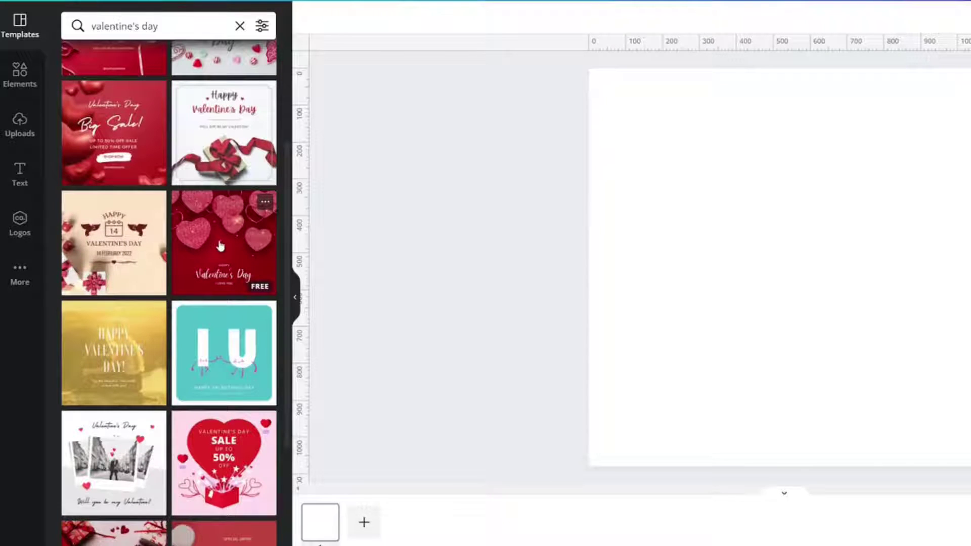
{"action": "left_click", "coordinate": [223, 243]}
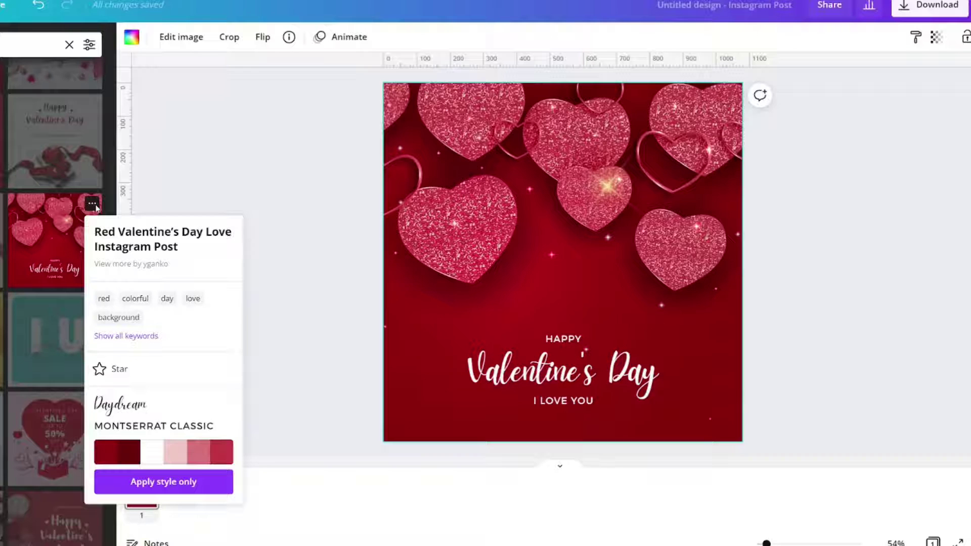
{"action": "left_click", "coordinate": [286, 160]}
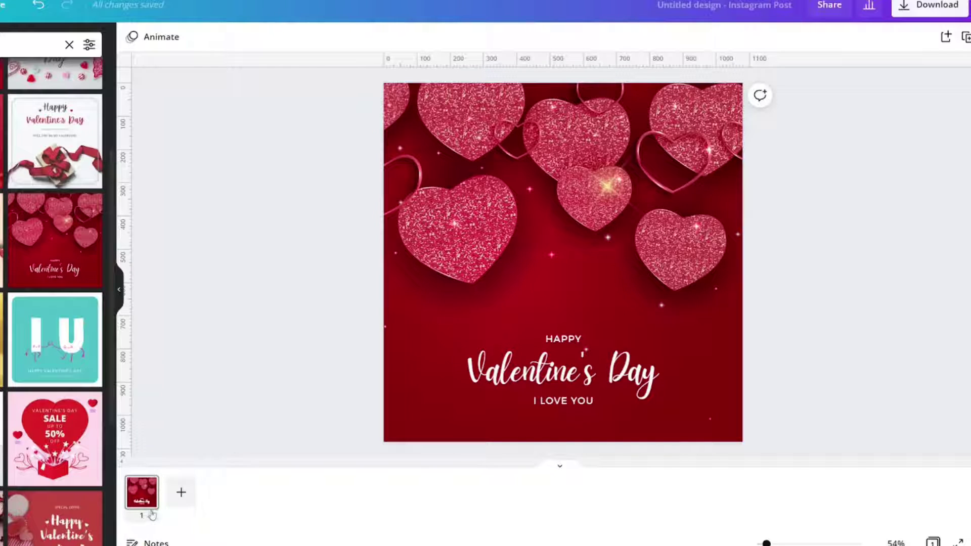
Select the whole Valentine's Day page so it can be copied
{"action": "left_click", "coordinate": [142, 491]}
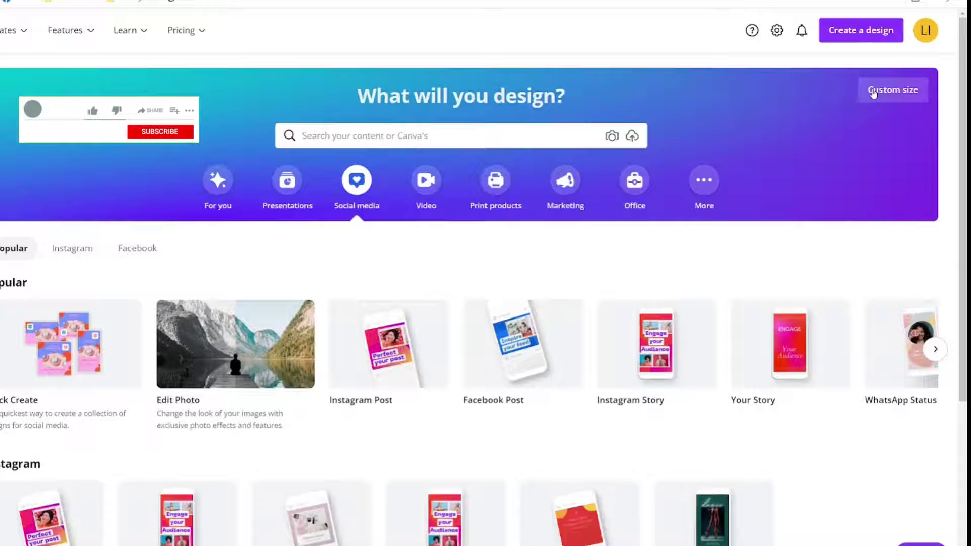
Find the Facebook Post design type by search and create a blank one
{"action": "left_click", "coordinate": [904, 69]}
{"action": "left_click", "coordinate": [852, 34]}
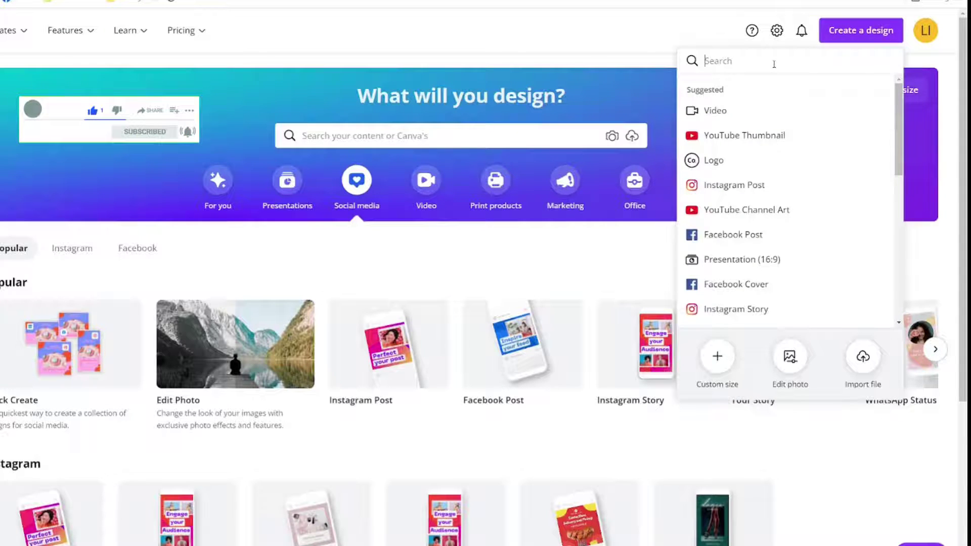
{"action": "type", "text": "face"}
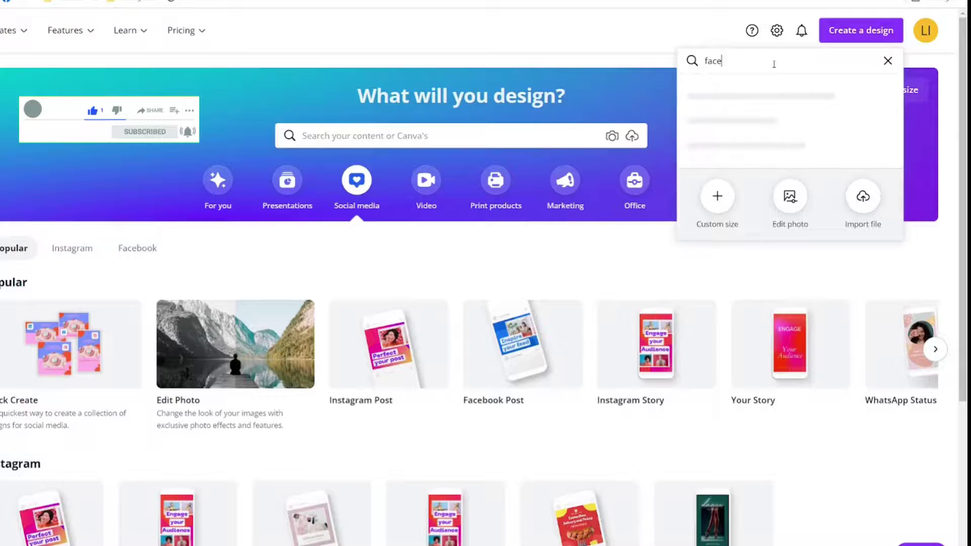
{"action": "type", "text": "book post"}
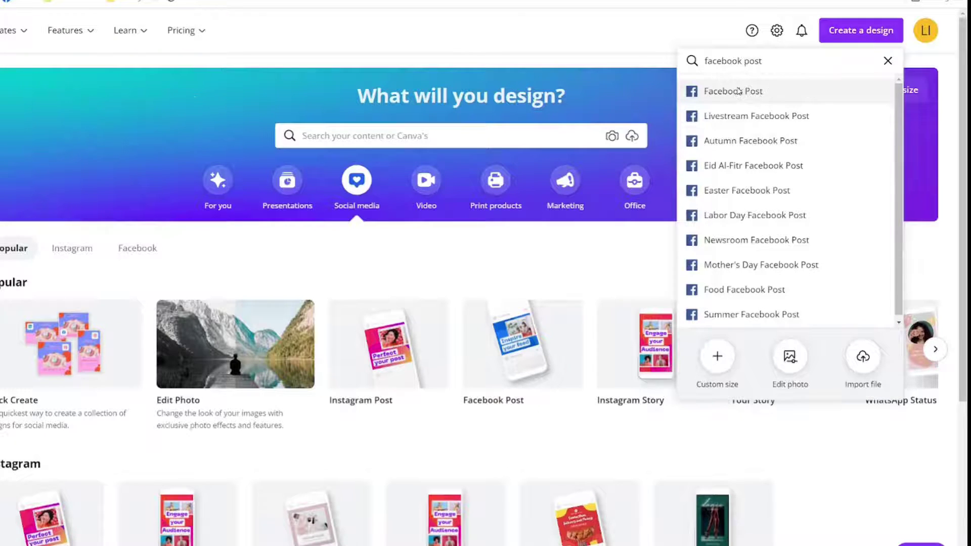
{"action": "left_click", "coordinate": [733, 91]}
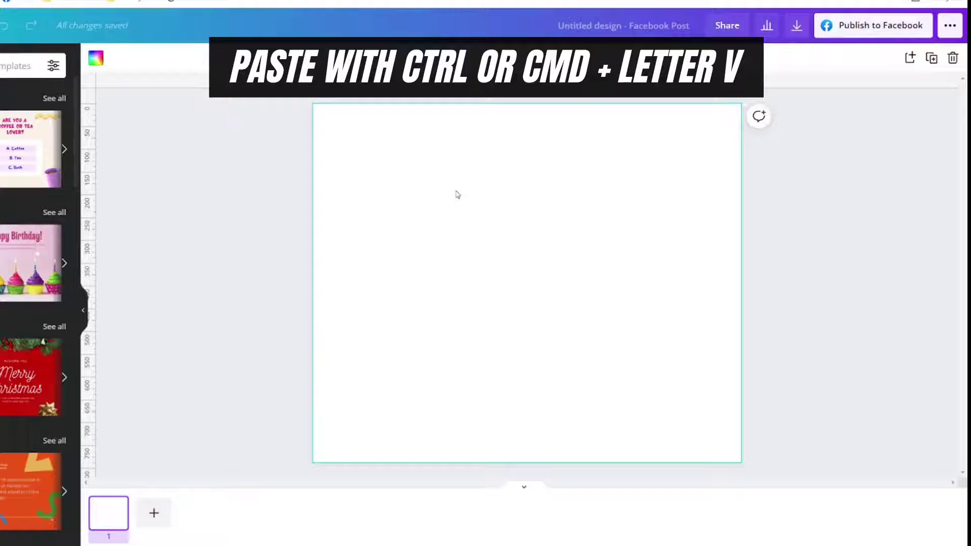
Paste the Valentine's page into the Facebook post and select its greeting lines, including I LOVE YOU
{"action": "key", "text": "ctrl+v"}
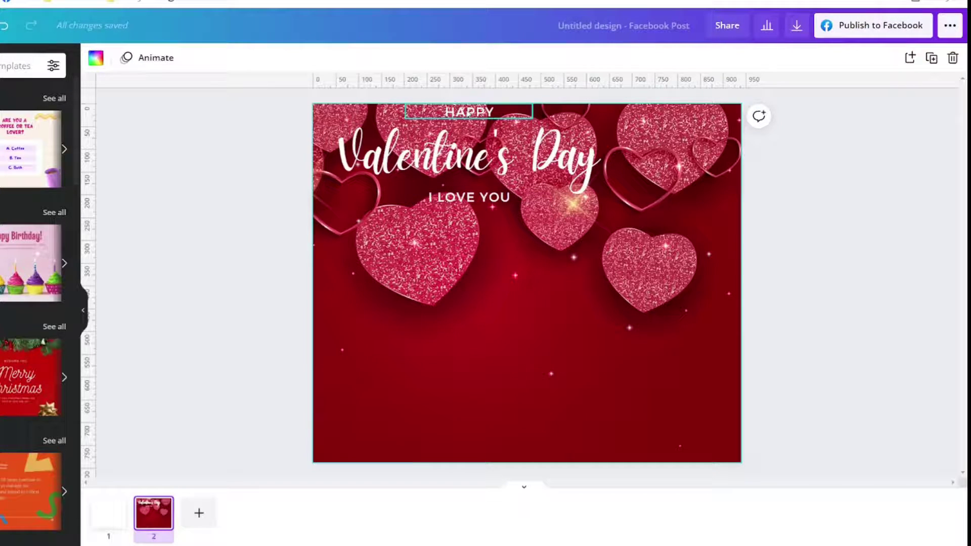
{"action": "left_click", "coordinate": [469, 112]}
{"action": "left_click", "coordinate": [466, 156], "text": "shift"}
{"action": "left_click", "coordinate": [468, 198], "text": "shift"}
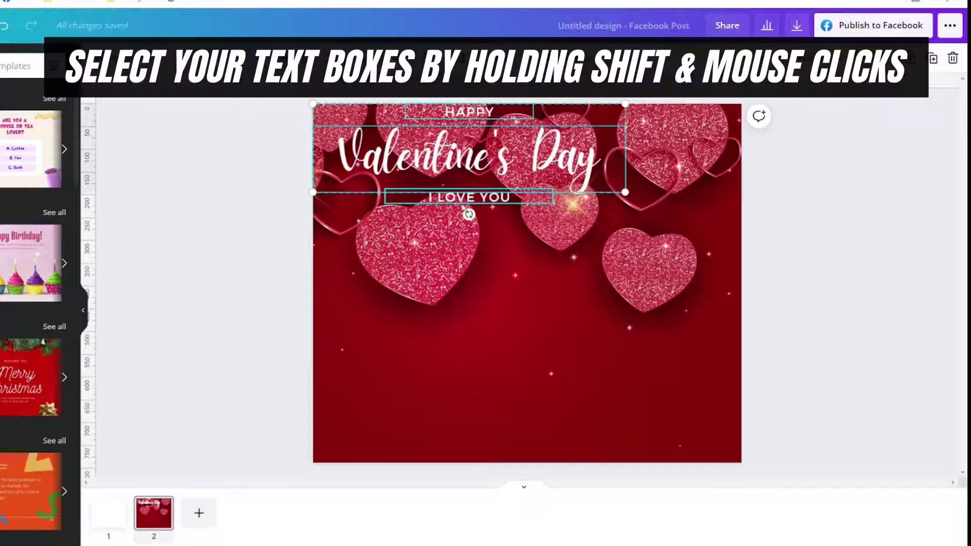
{"action": "left_click", "coordinate": [461, 200], "text": "shift"}
Move the greeting text to the bottom centre and create a blank Twitter Post
{"action": "mouse_move", "coordinate": [467, 155]}
{"action": "left_mouse_down"}
{"action": "mouse_move", "coordinate": [518, 389]}
{"action": "mouse_move", "coordinate": [518, 374]}
{"action": "left_mouse_up"}
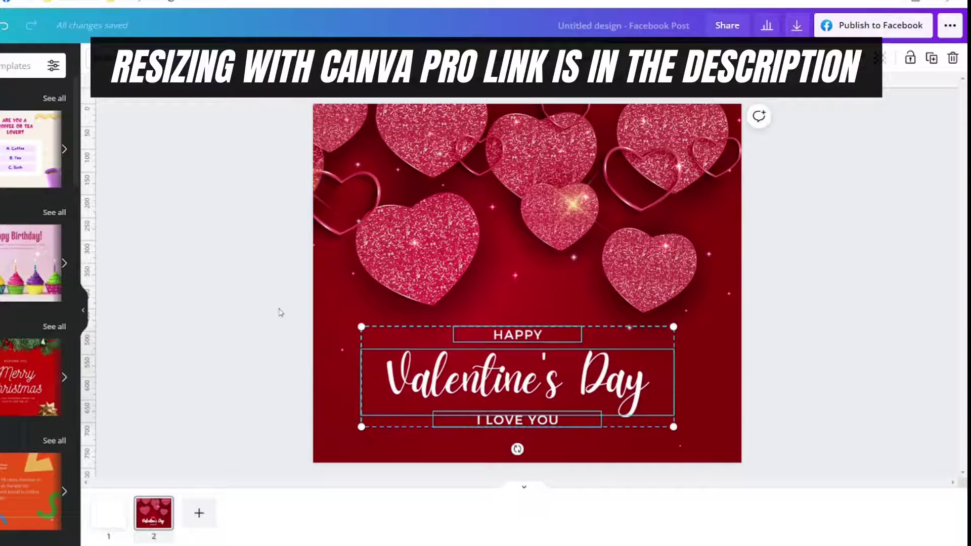
{"action": "left_click", "coordinate": [279, 312]}
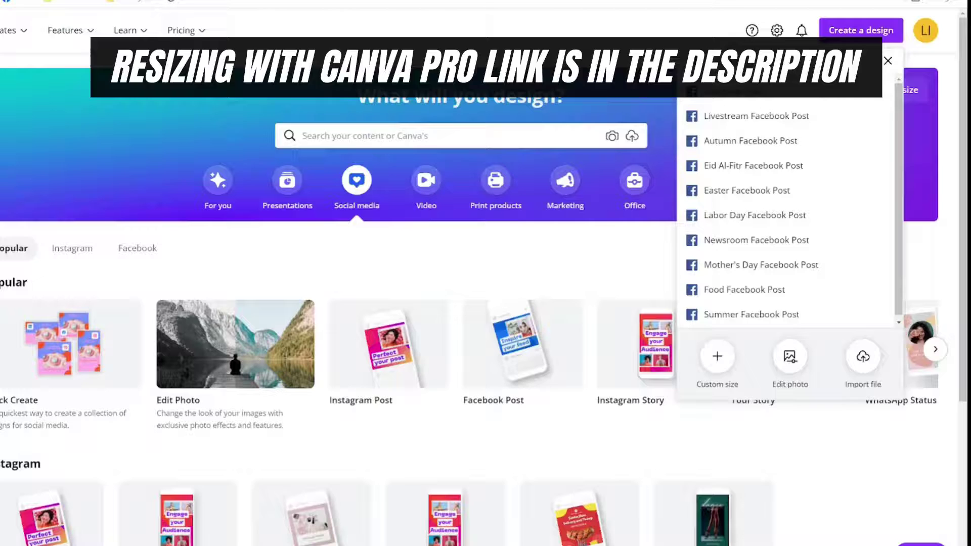
{"action": "type", "text": "twitter post"}
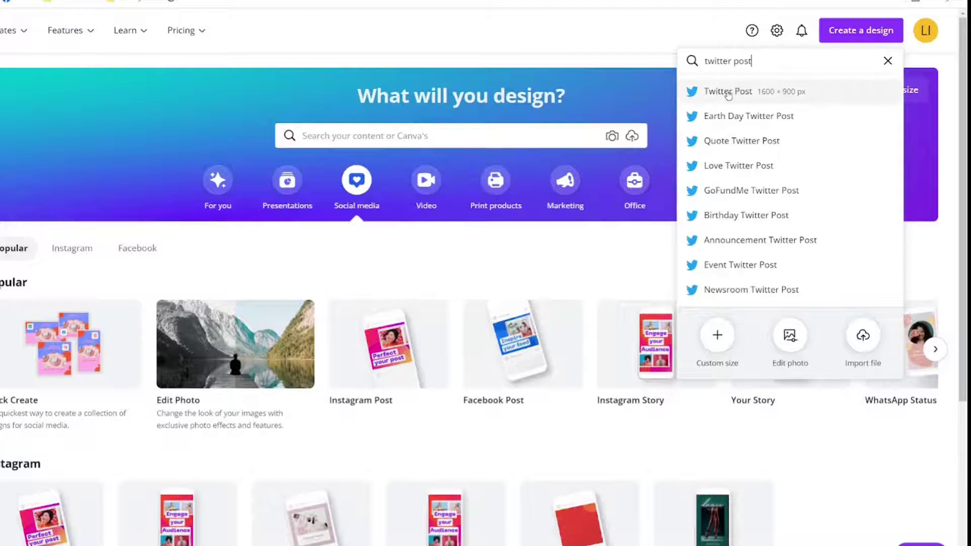
{"action": "left_click", "coordinate": [732, 91]}
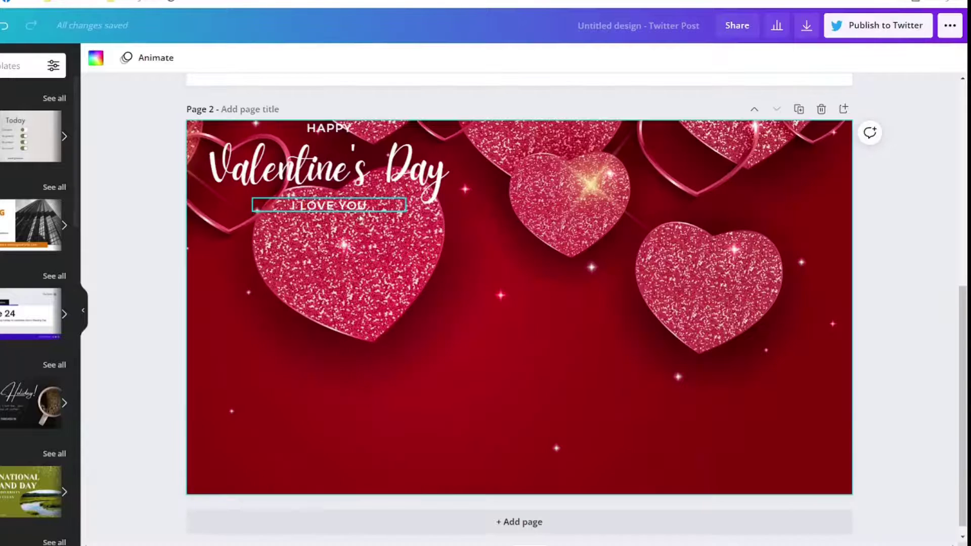
Drag HAPPY, Valentine's Day and I LOVE YOU to the bottom centre, enlarged and recentred
{"action": "left_click", "coordinate": [329, 167]}
{"action": "left_click", "coordinate": [328, 129], "text": "shift"}
{"action": "left_click", "coordinate": [328, 205], "text": "shift"}
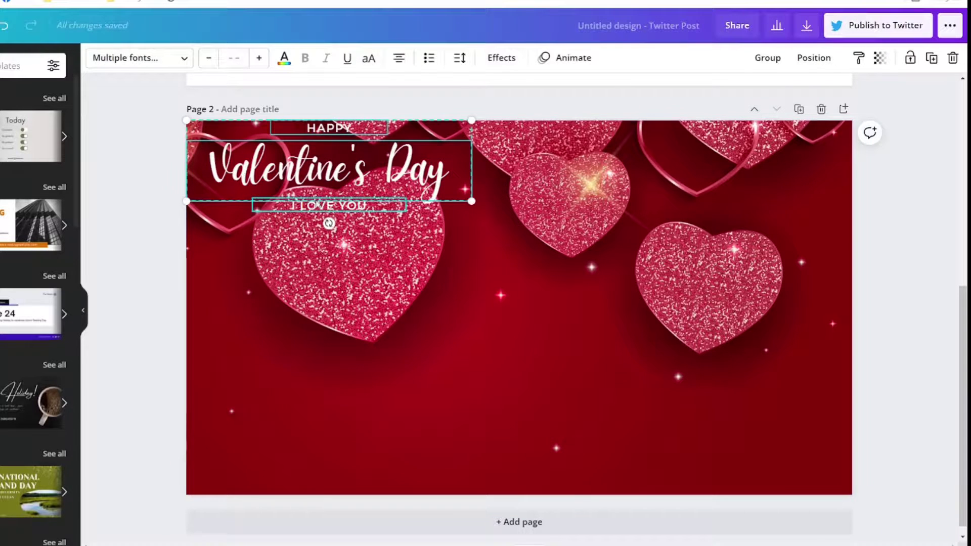
{"action": "left_click_drag", "start_coordinate": [328, 167], "coordinate": [560, 424]}
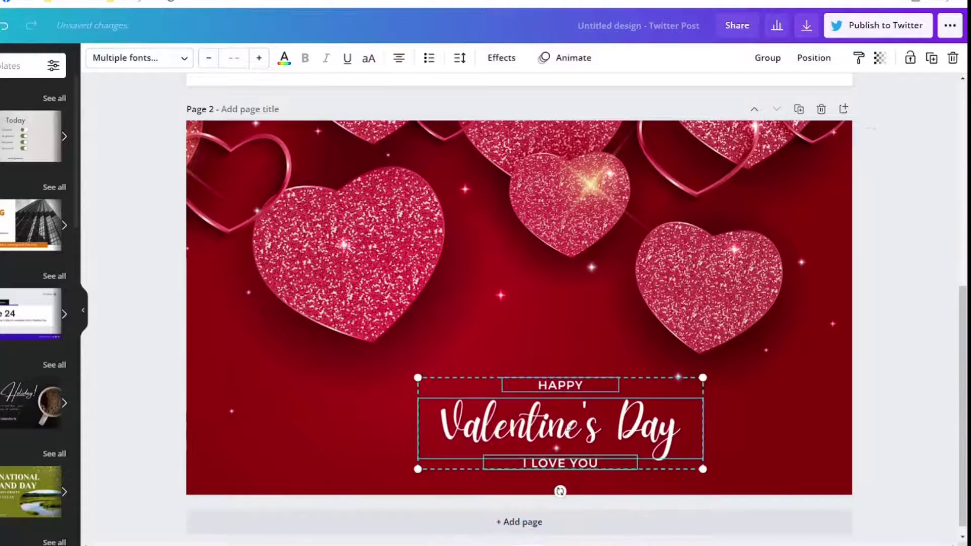
{"action": "left_click_drag", "start_coordinate": [417, 377], "coordinate": [215, 313]}
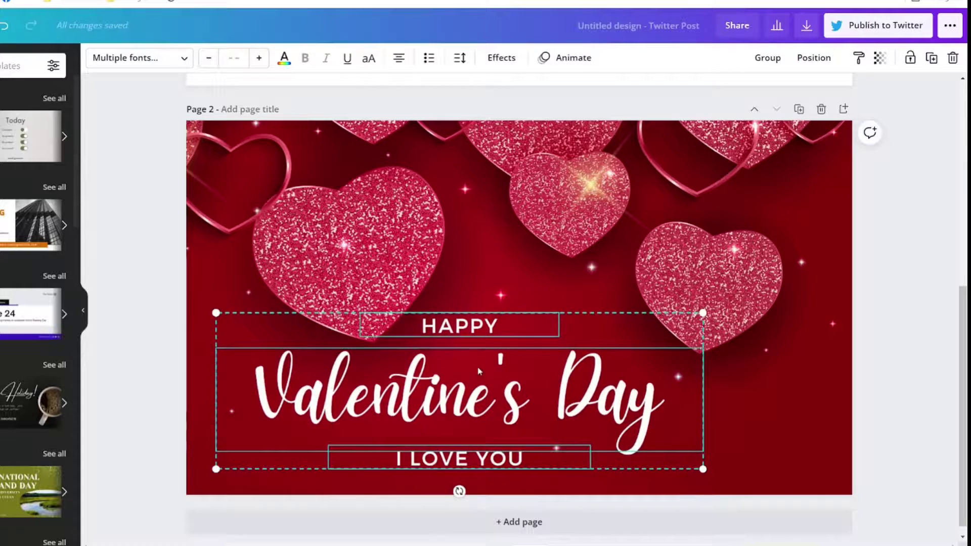
{"action": "left_click_drag", "start_coordinate": [478, 370], "coordinate": [515, 383]}
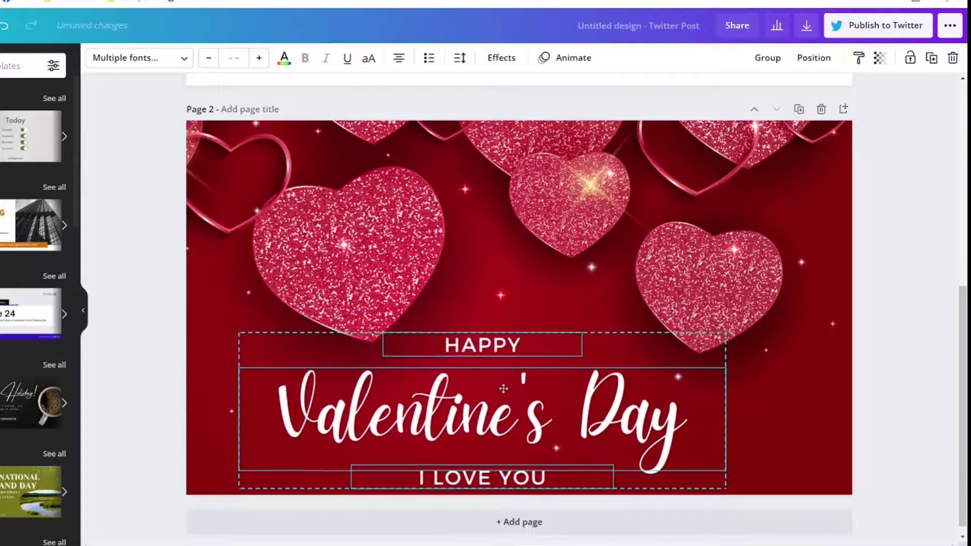
{"action": "left_click", "coordinate": [163, 313]}
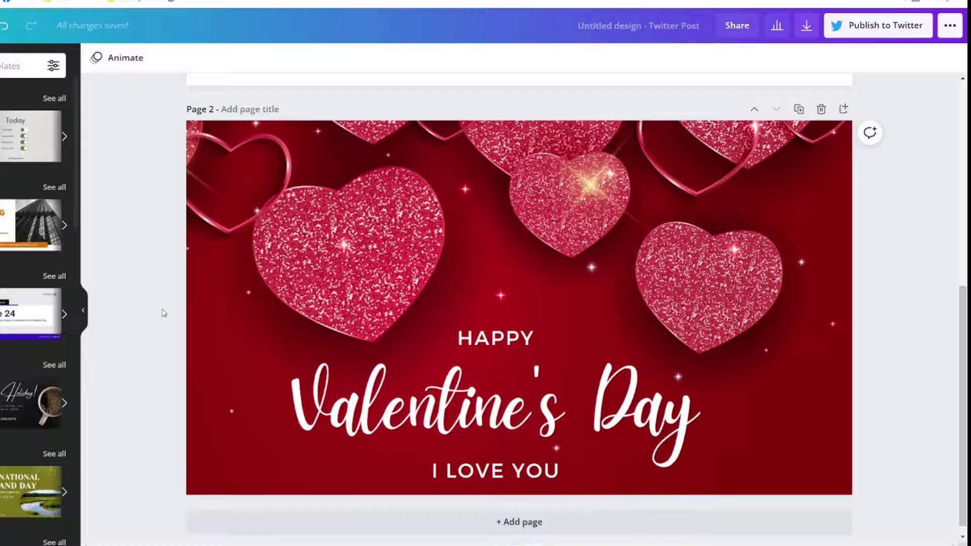